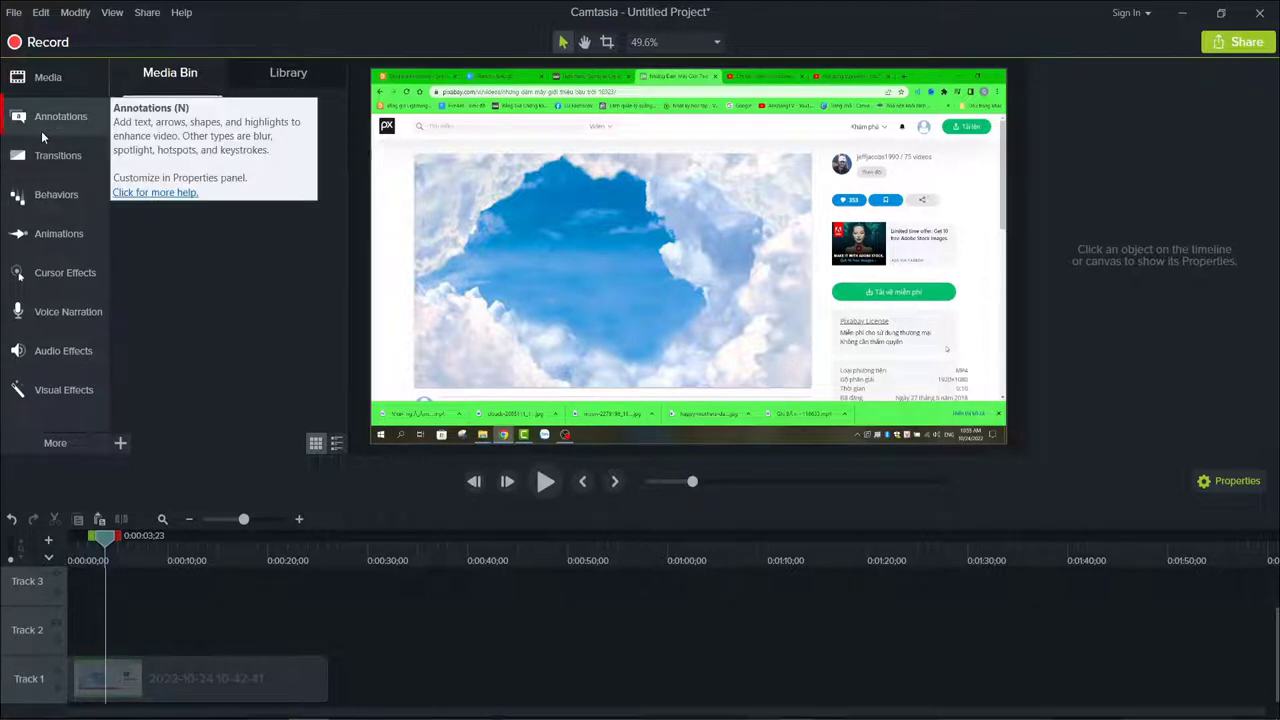
Add a Sketch Motion rectangle at 0:00:03;23 around the download button and license box, and scale it to 95.5%.
click(80, 131)
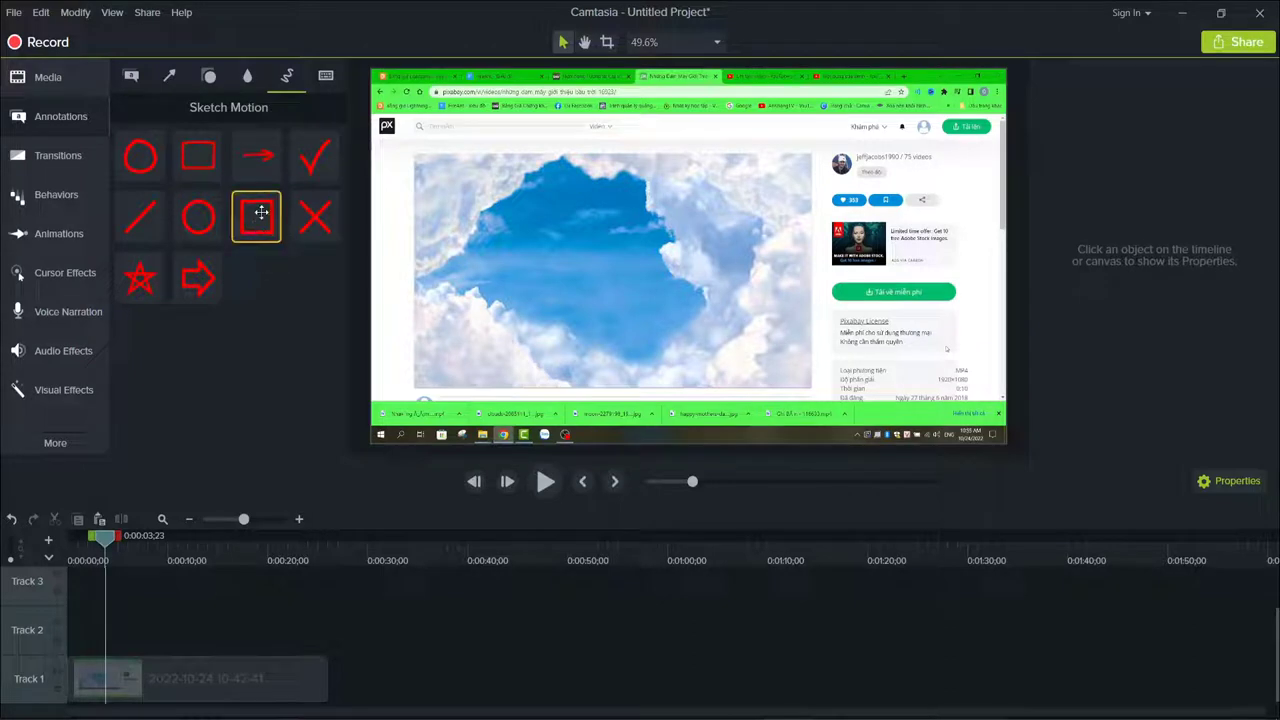
drag(260, 213, 897, 323)
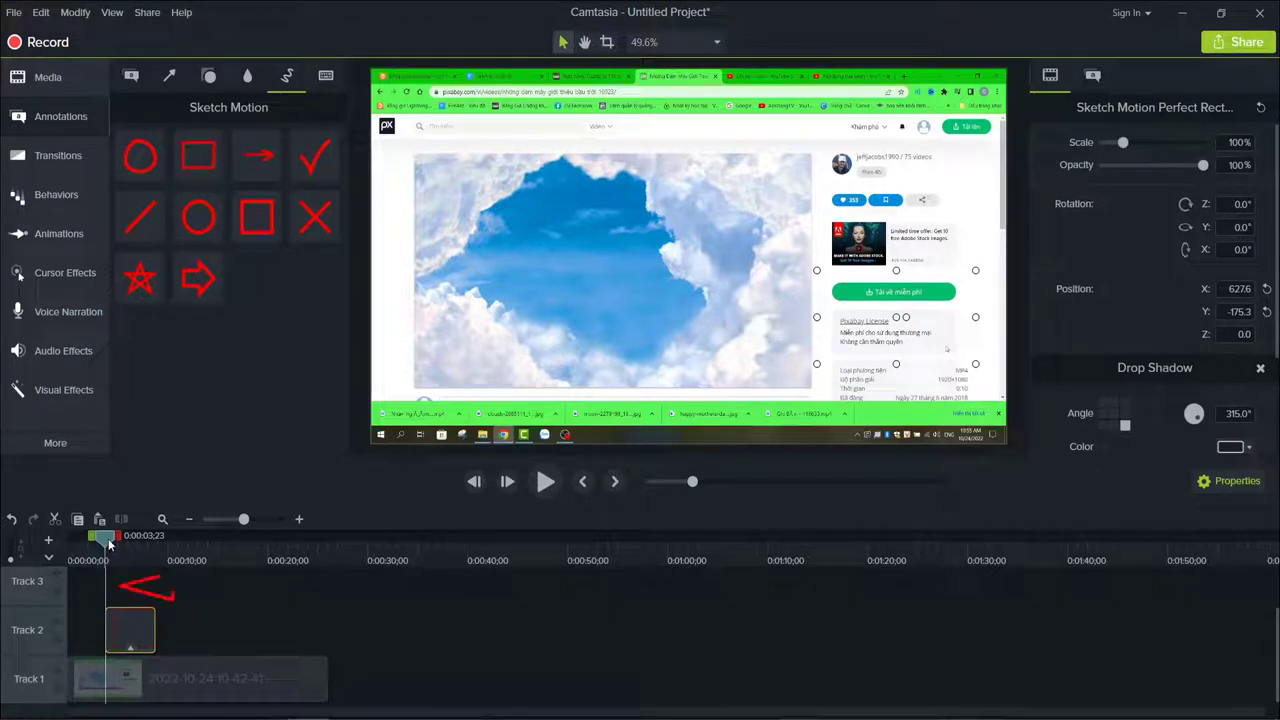
drag(109, 544, 124, 544)
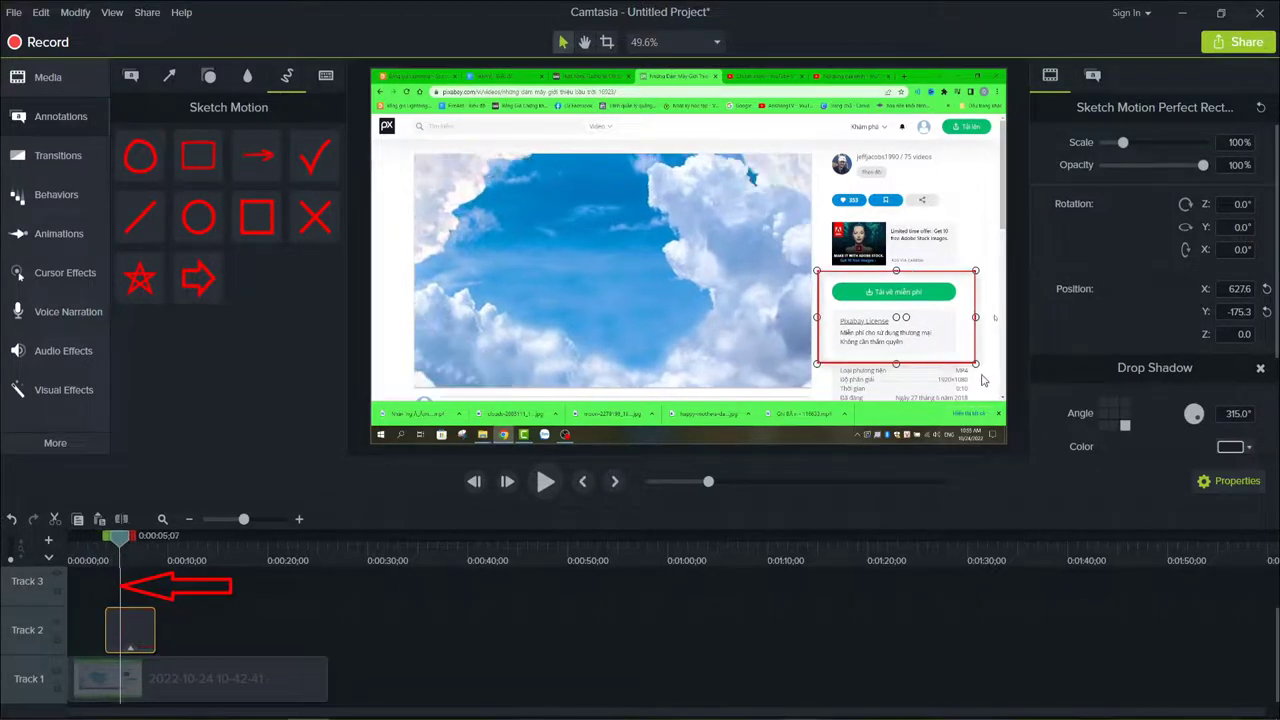
mouse_move(977, 364)
mouse_down()
mouse_move(890, 326)
mouse_move(970, 357)
mouse_move(911, 358)
mouse_move(1005, 353)
mouse_move(970, 364)
mouse_move(920, 331)
mouse_move(932, 333)
mouse_up()
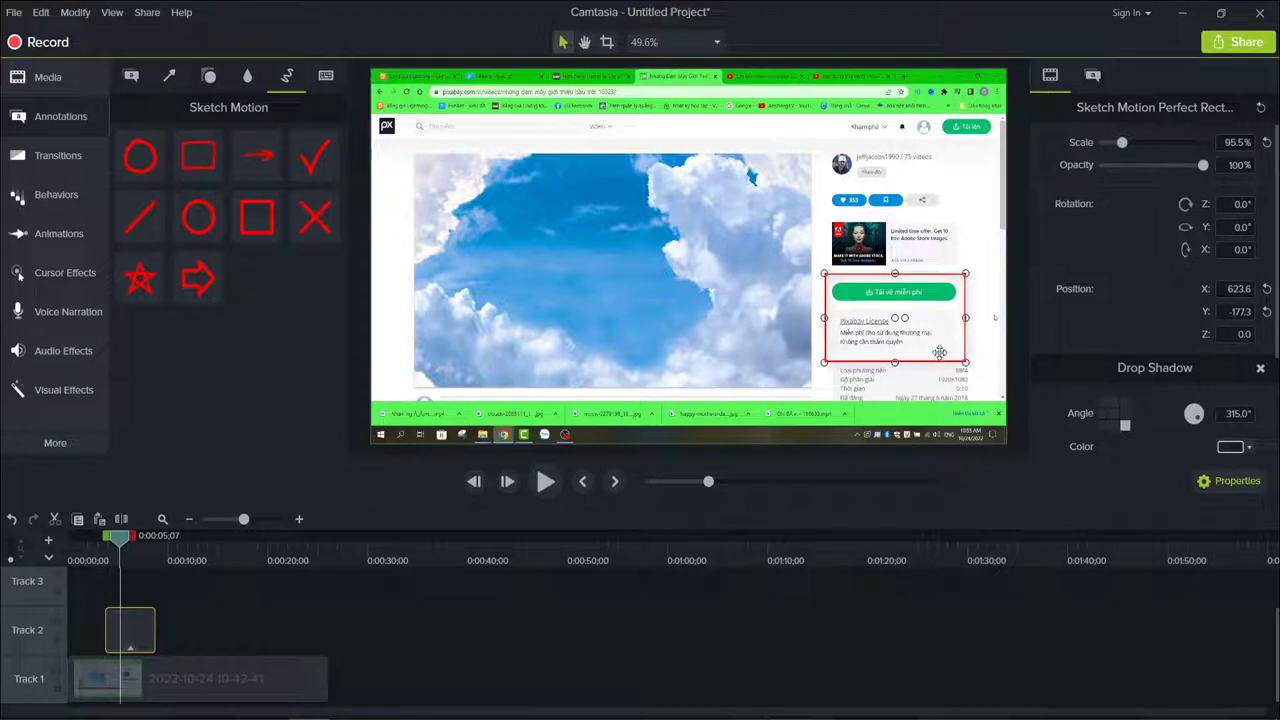
Shorten the rectangle annotation's clip slightly at its end on Track 2 and play back the result.
click(546, 482)
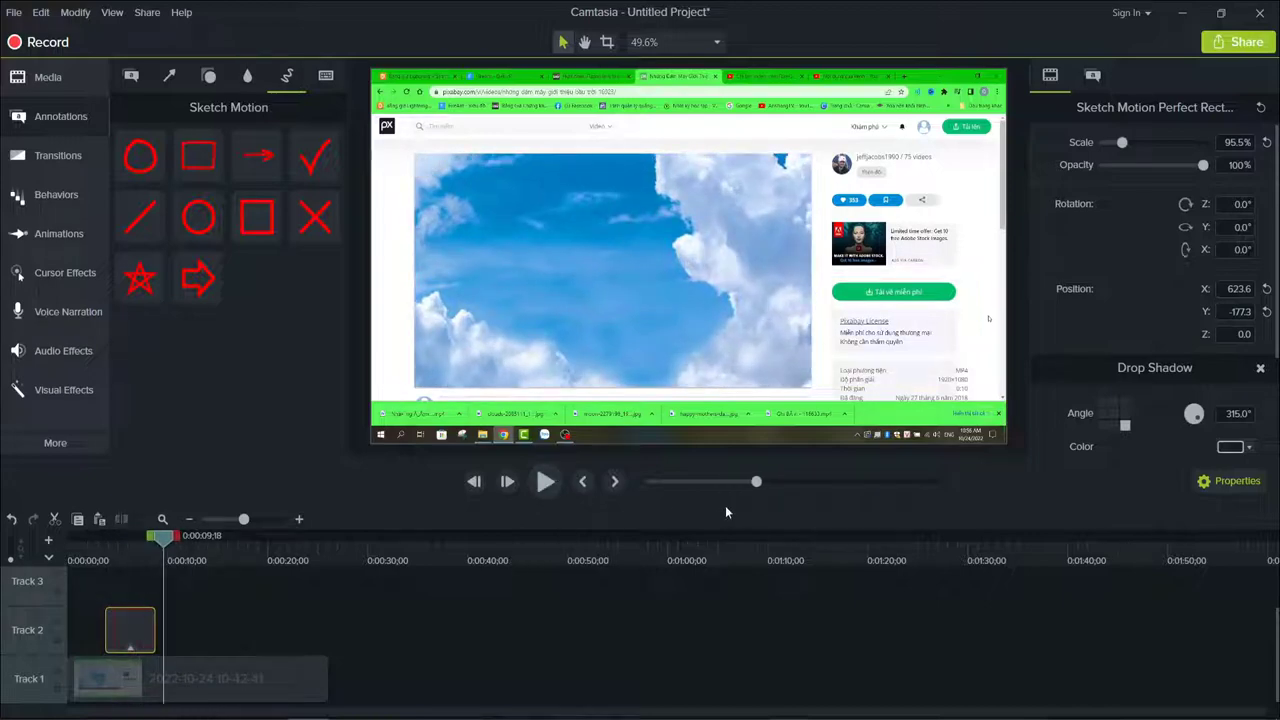
click(173, 545)
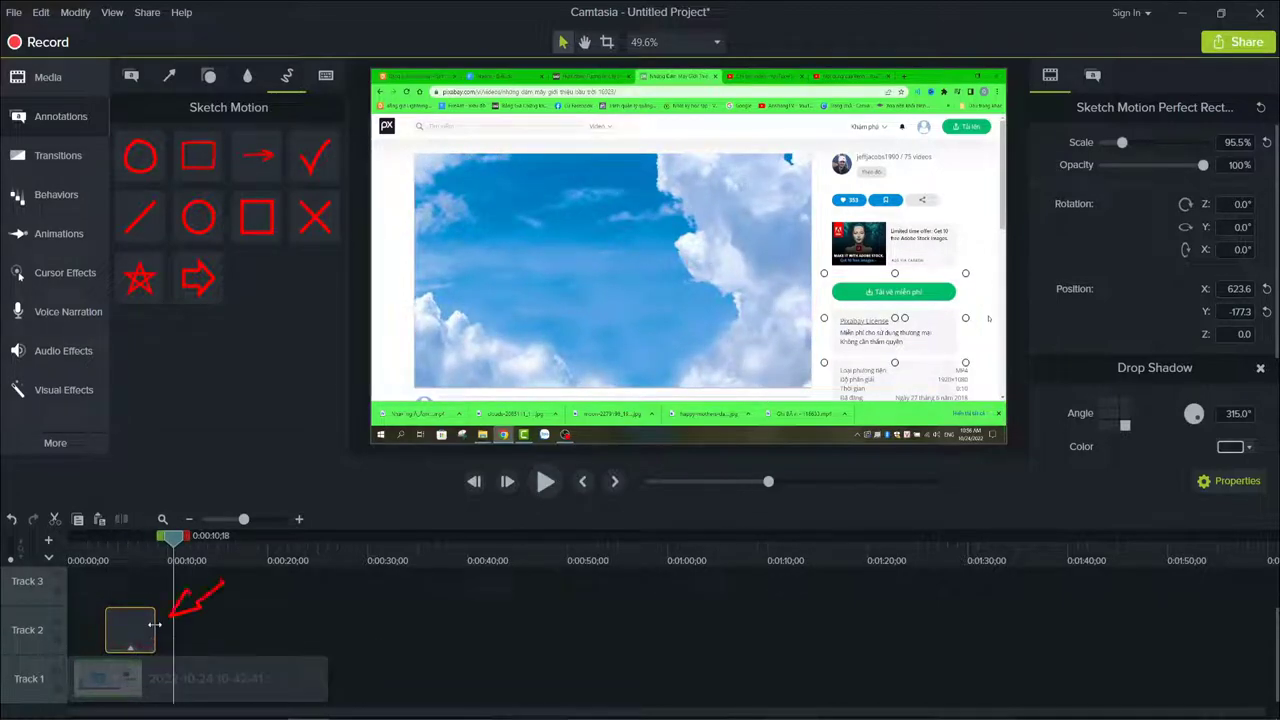
drag(155, 625, 143, 629)
click(545, 481)
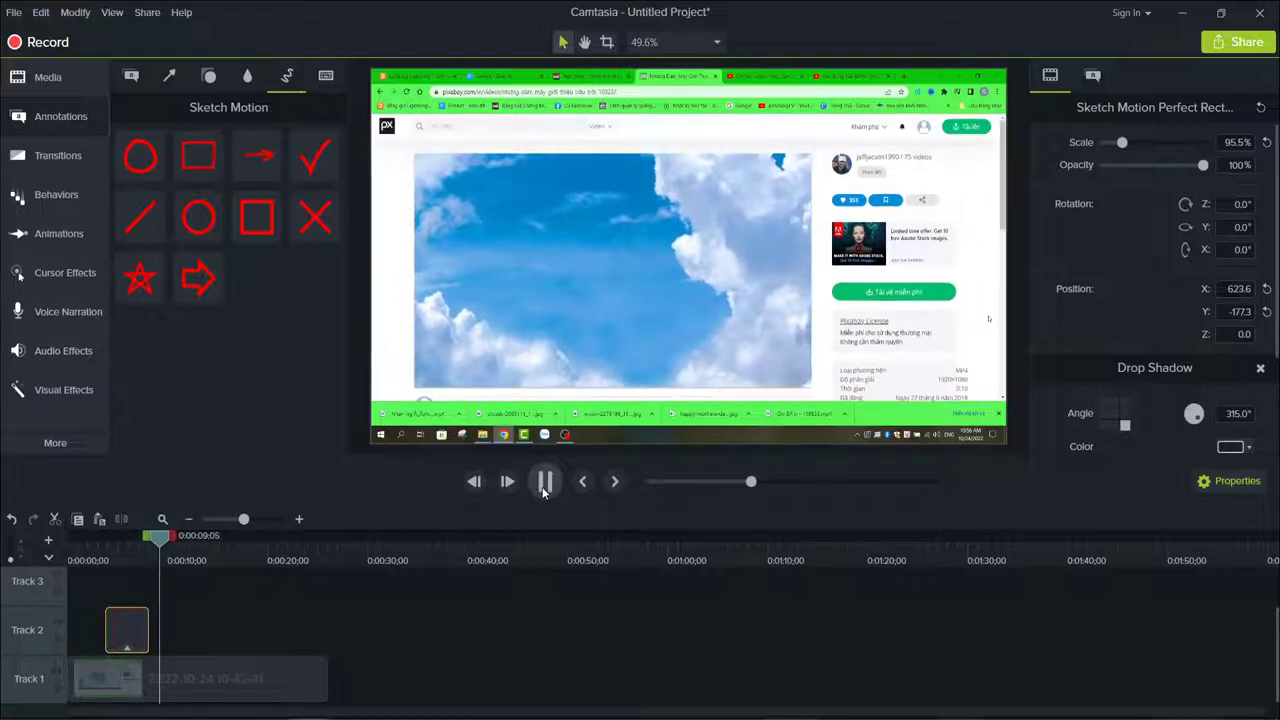
click(545, 481)
Add a 182% Zoom-n-Pan animation at 0:00:05;21 framing the download button and license box, and preview it.
mouse_move(153, 537)
mouse_down()
mouse_move(141, 565)
mouse_move(121, 571)
mouse_up()
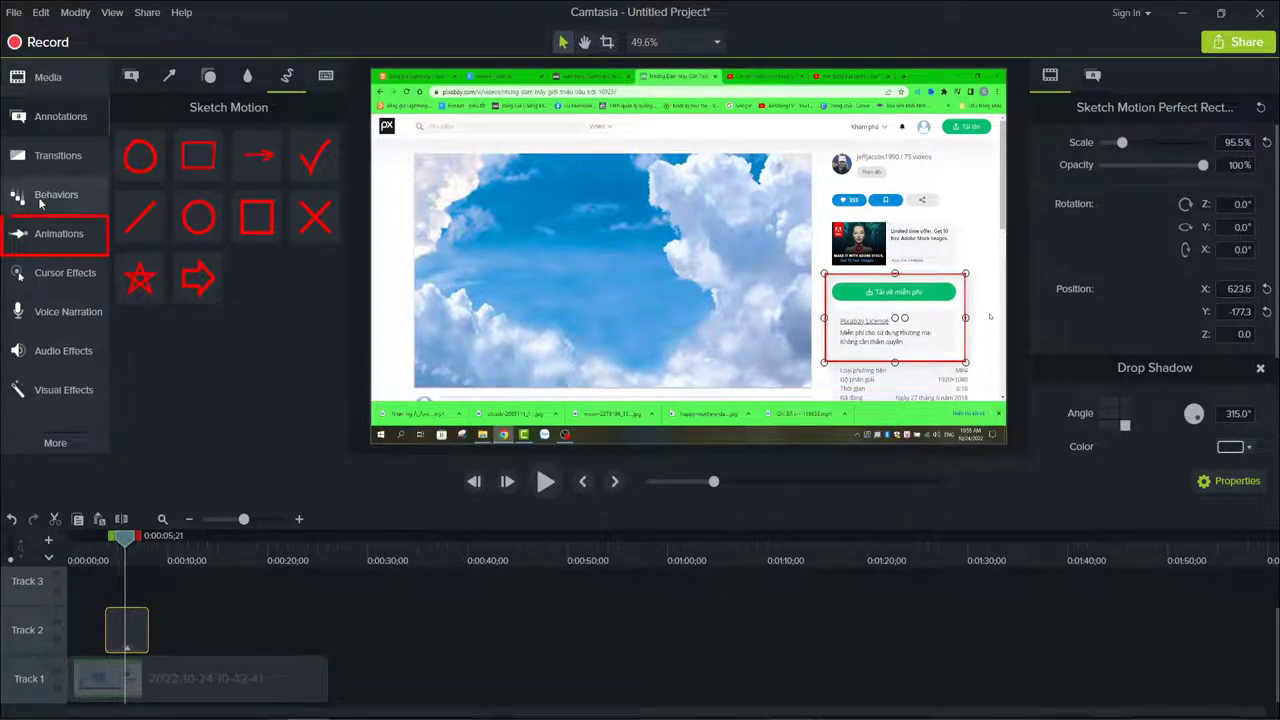
click(65, 246)
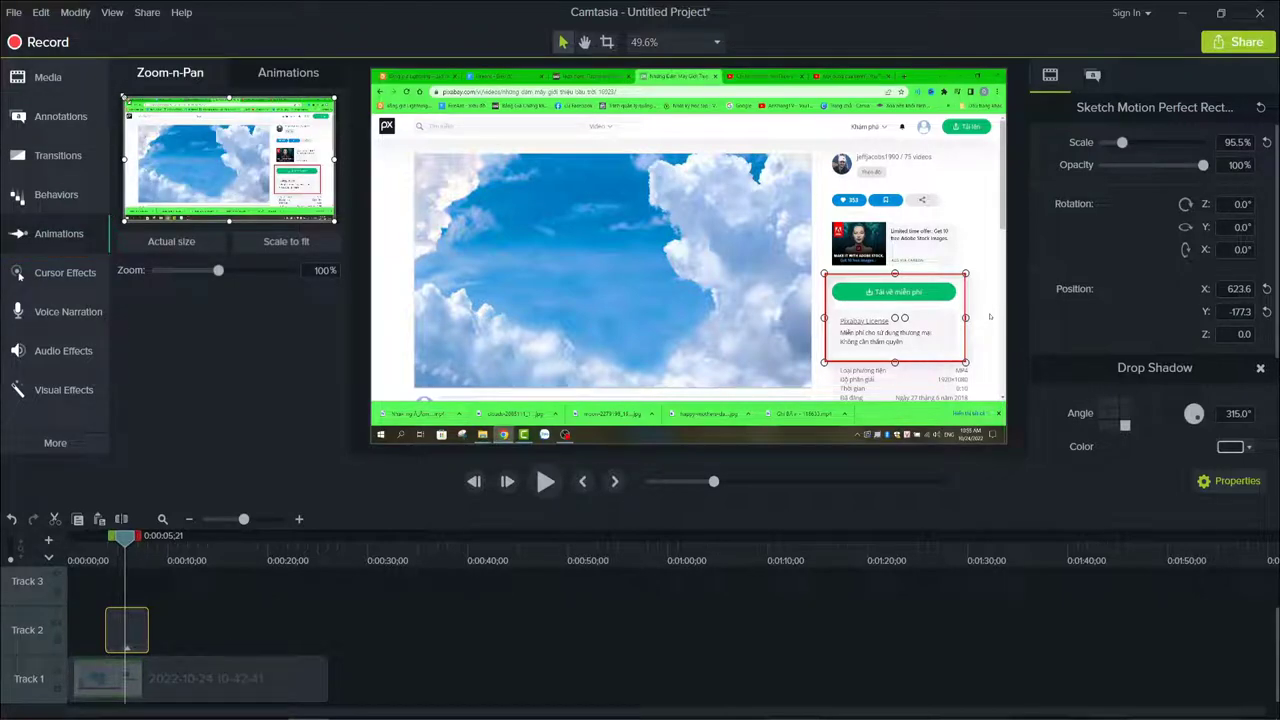
drag(124, 97, 219, 154)
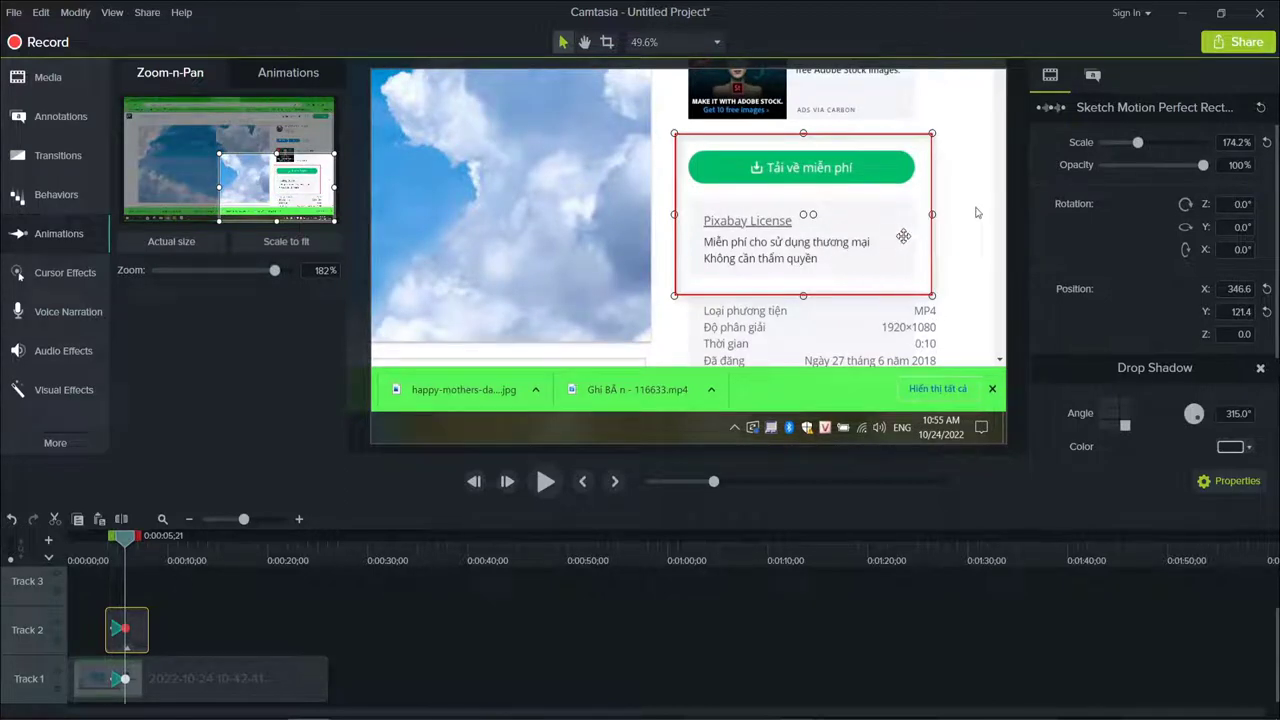
click(103, 550)
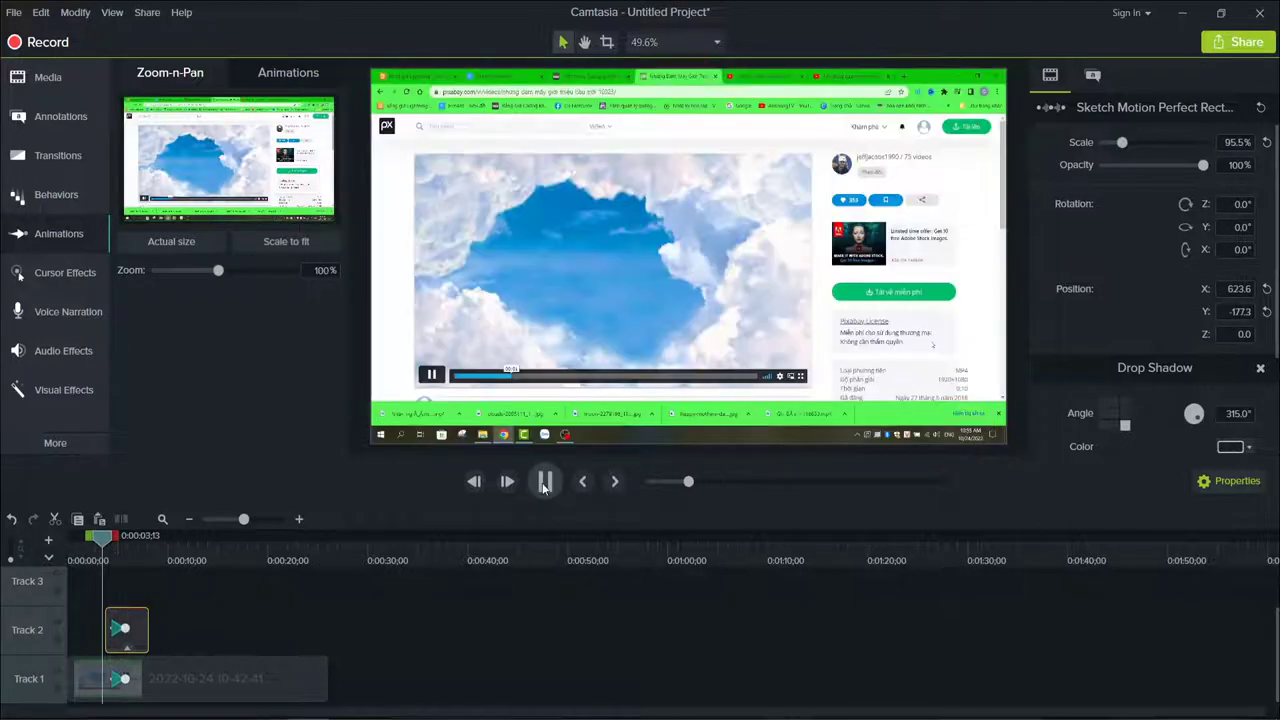
click(546, 482)
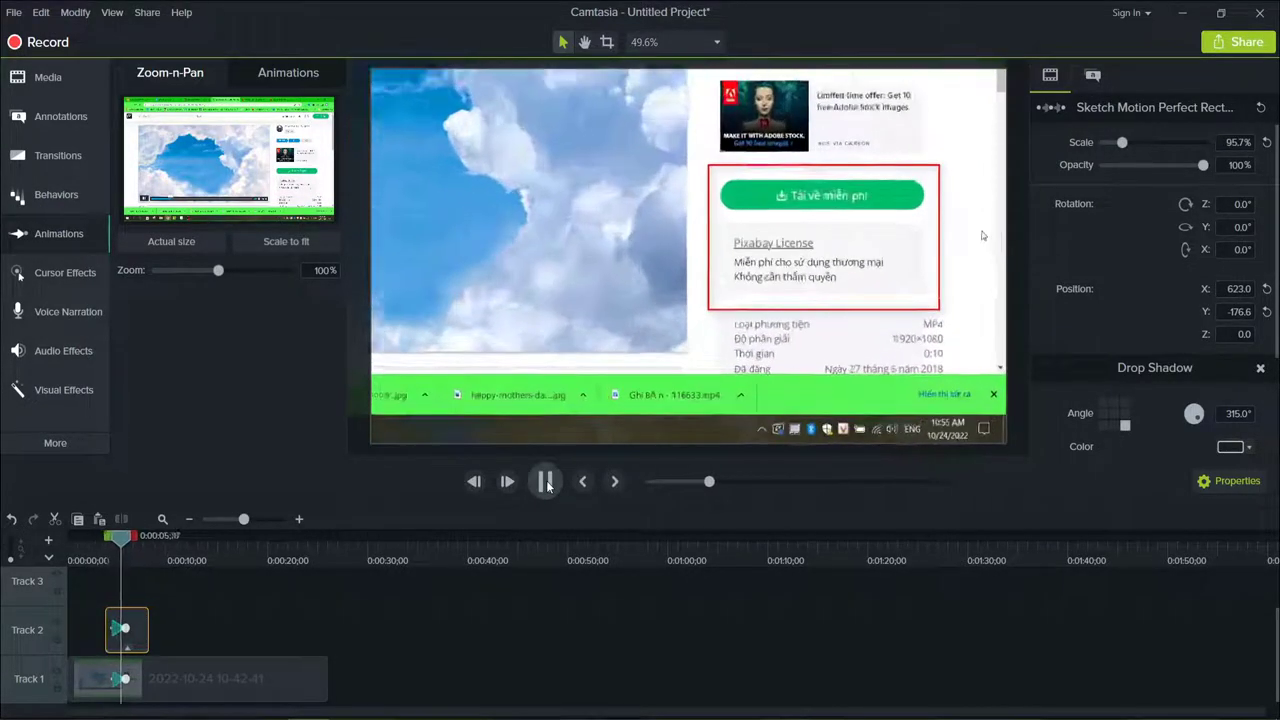
click(546, 484)
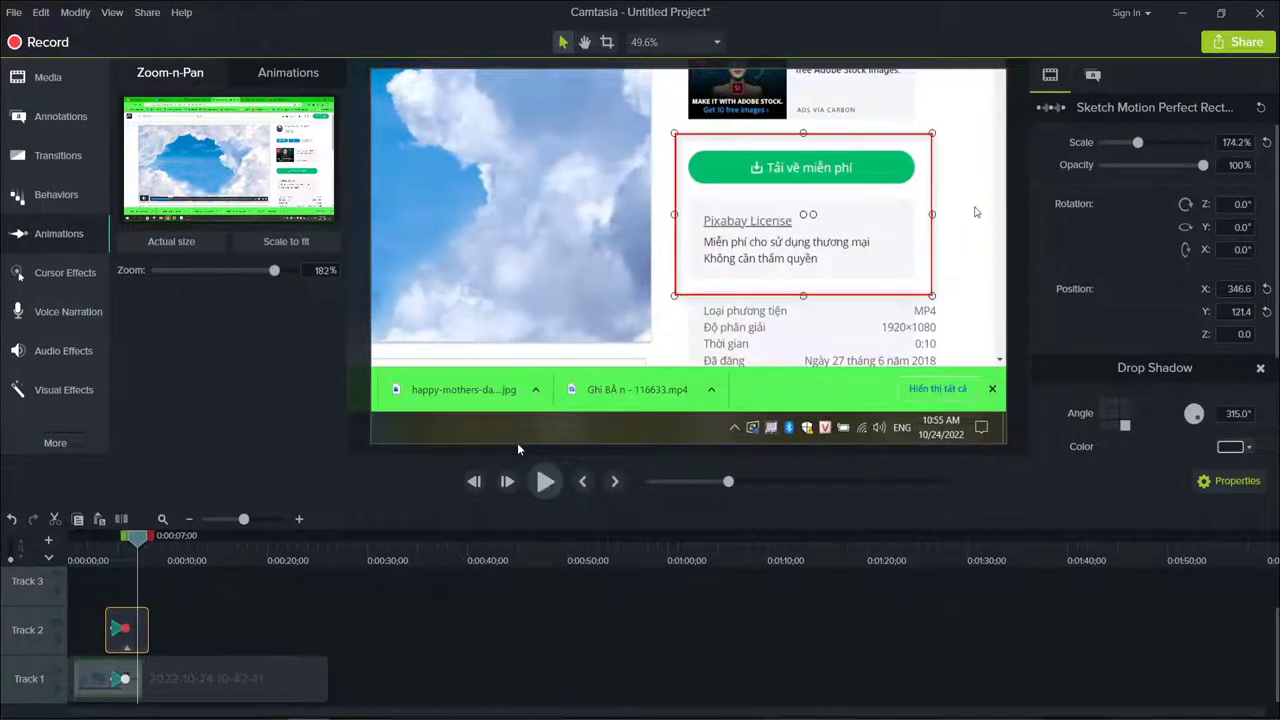
Lengthen the zoom-in animations on Track 1 and Track 2 to span nearly the whole rectangle clip, and preview them.
key(ctrl+z)
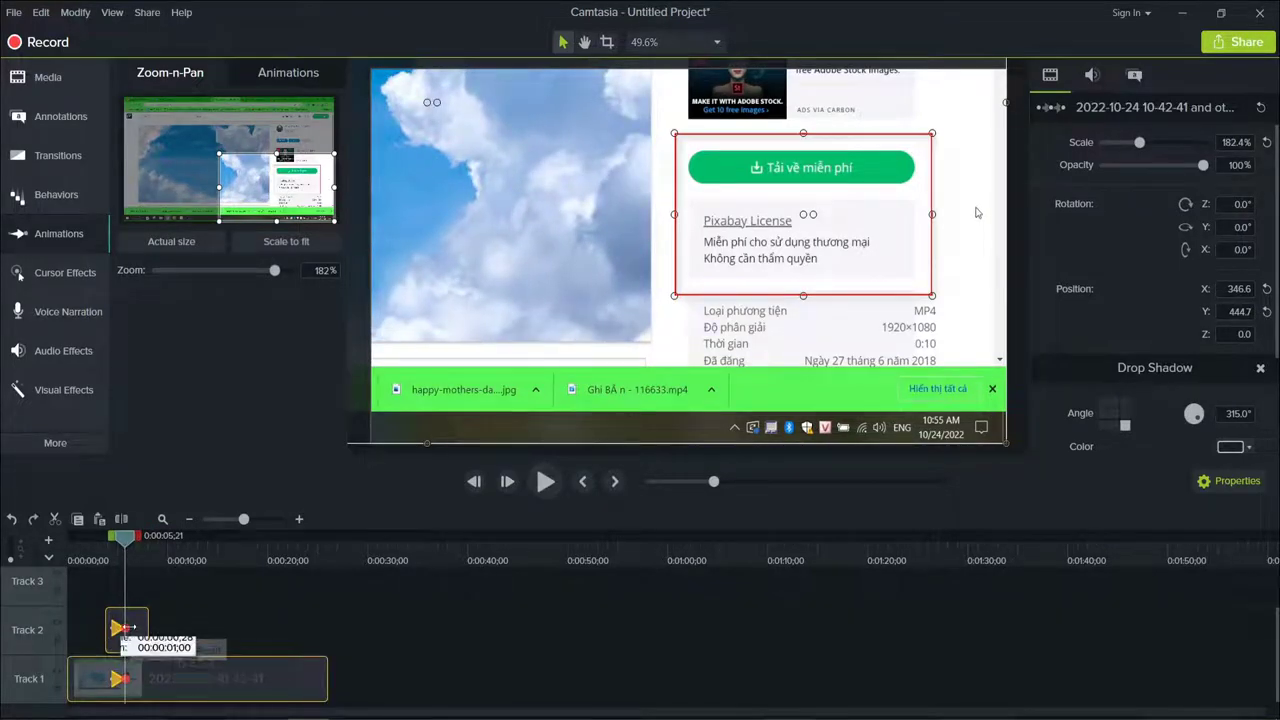
drag(127, 628, 148, 627)
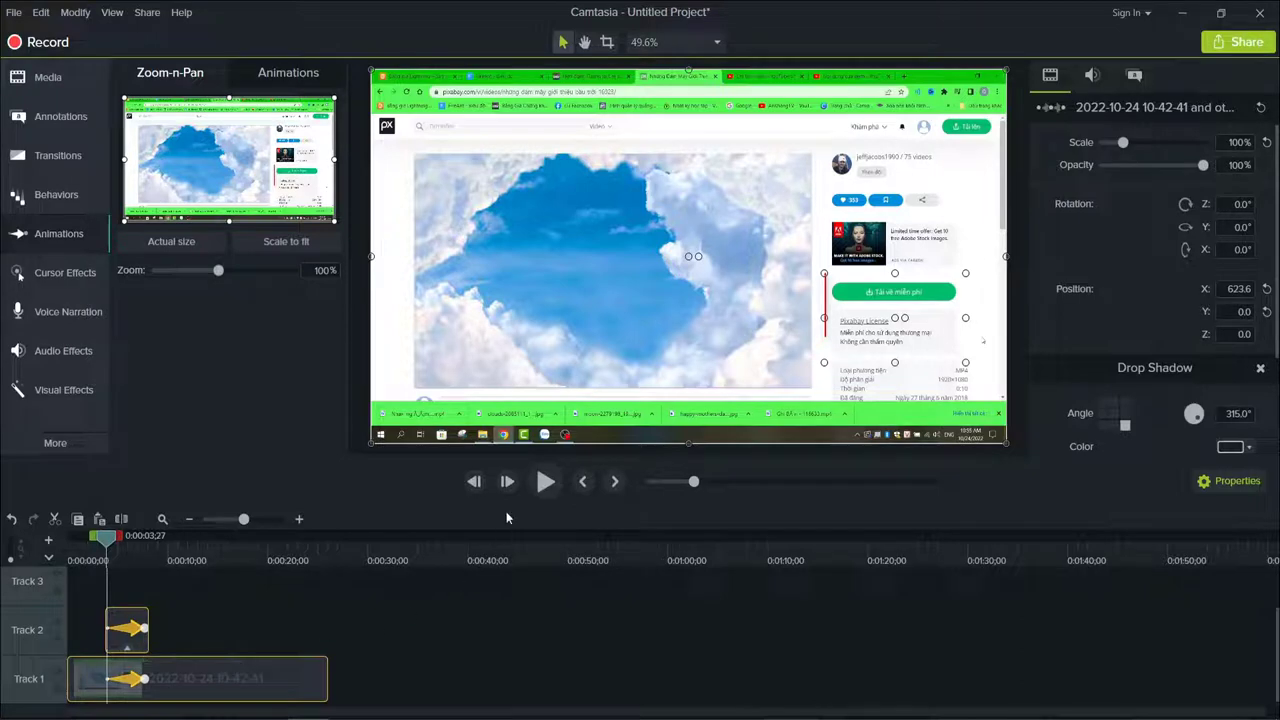
click(545, 483)
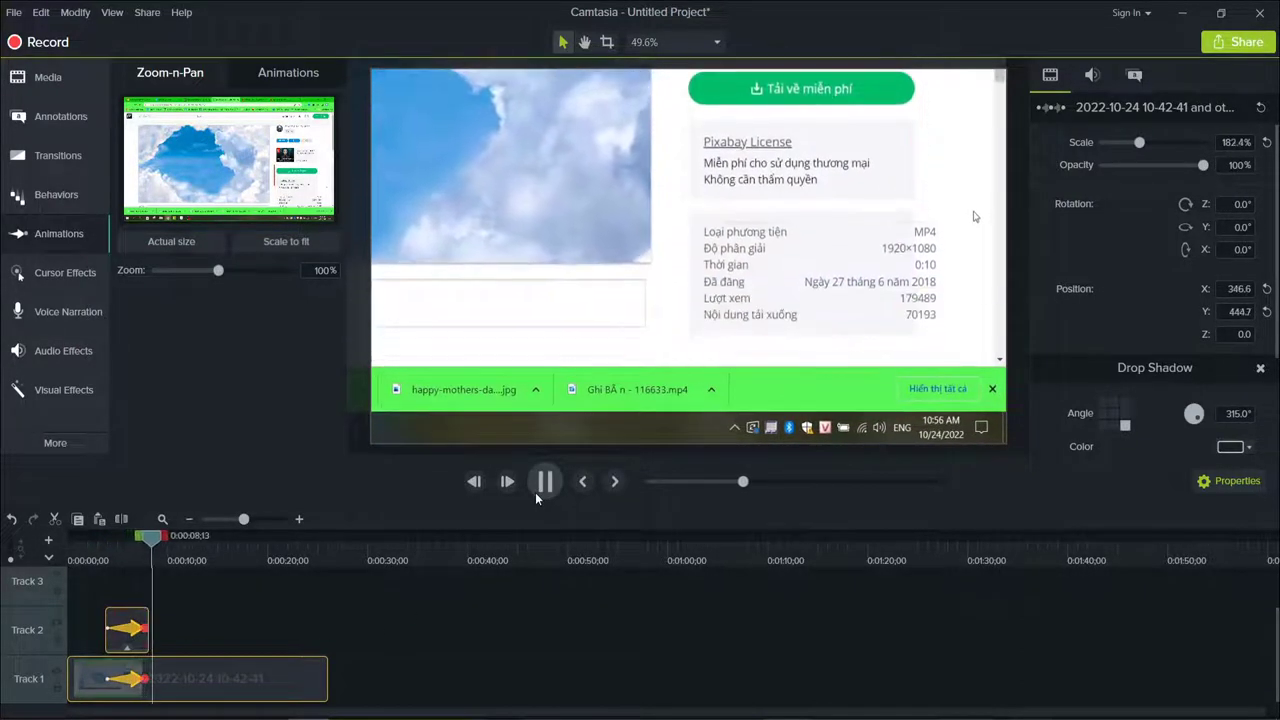
click(545, 482)
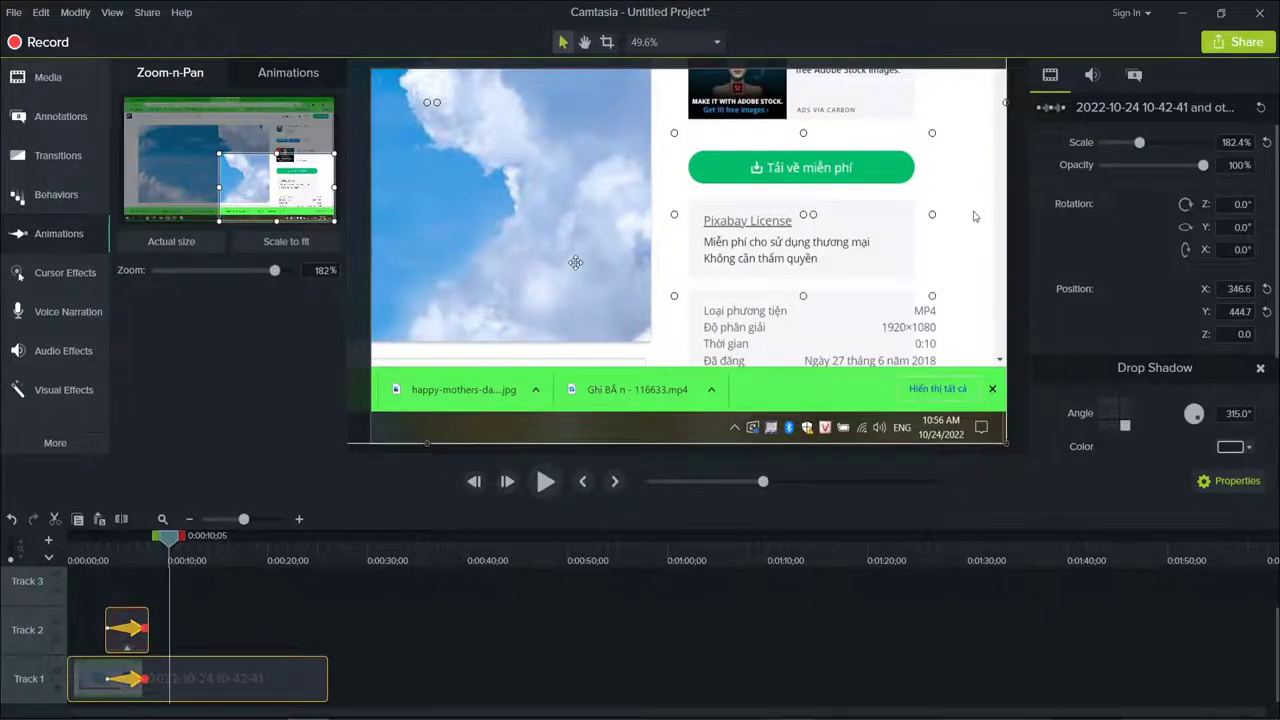
Add a Zoom-n-Pan animation at 0:00:09;05 that zooms the recording back out to 96%, and play it back.
drag(170, 540, 158, 579)
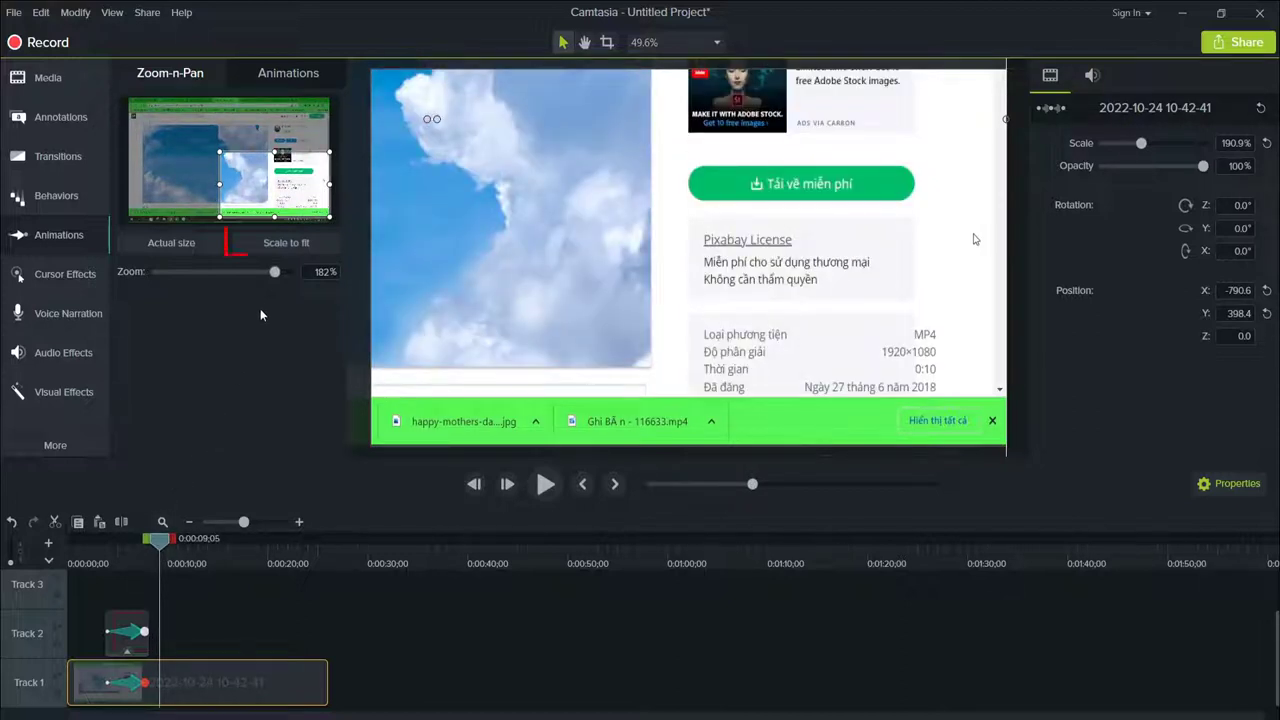
click(292, 247)
key(ctrl+z)
drag(220, 153, 131, 112)
click(122, 550)
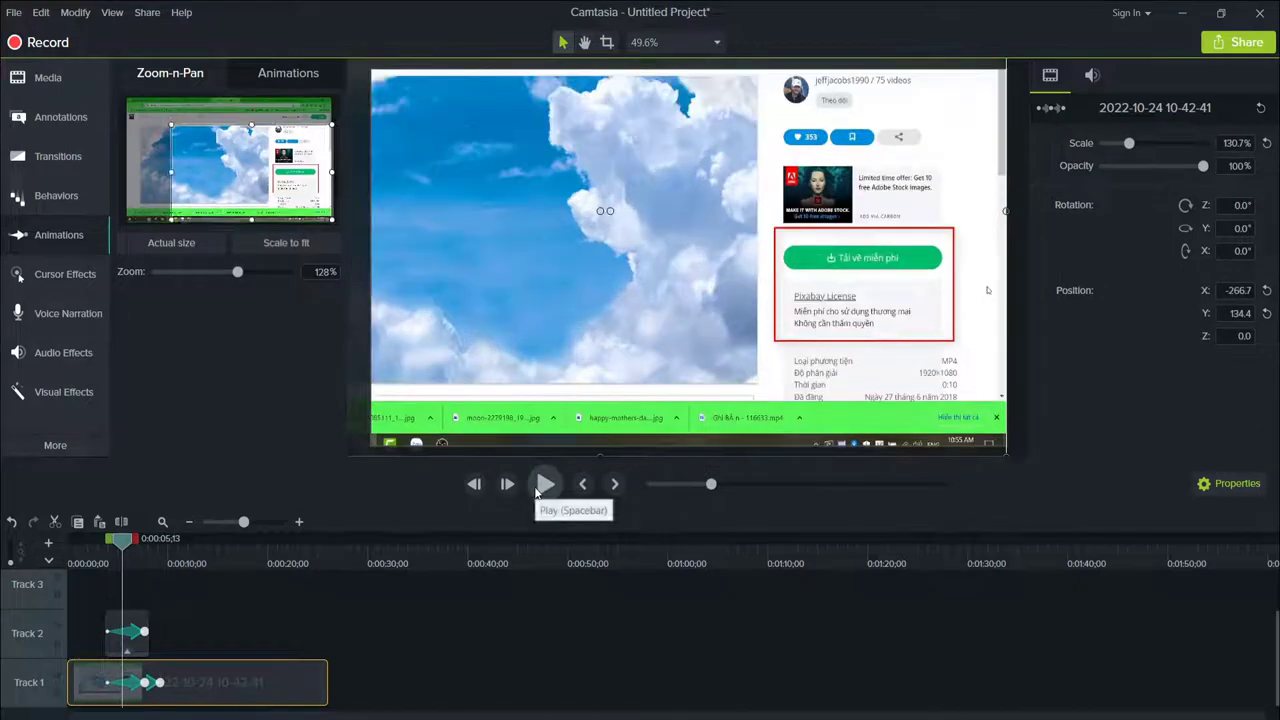
click(540, 488)
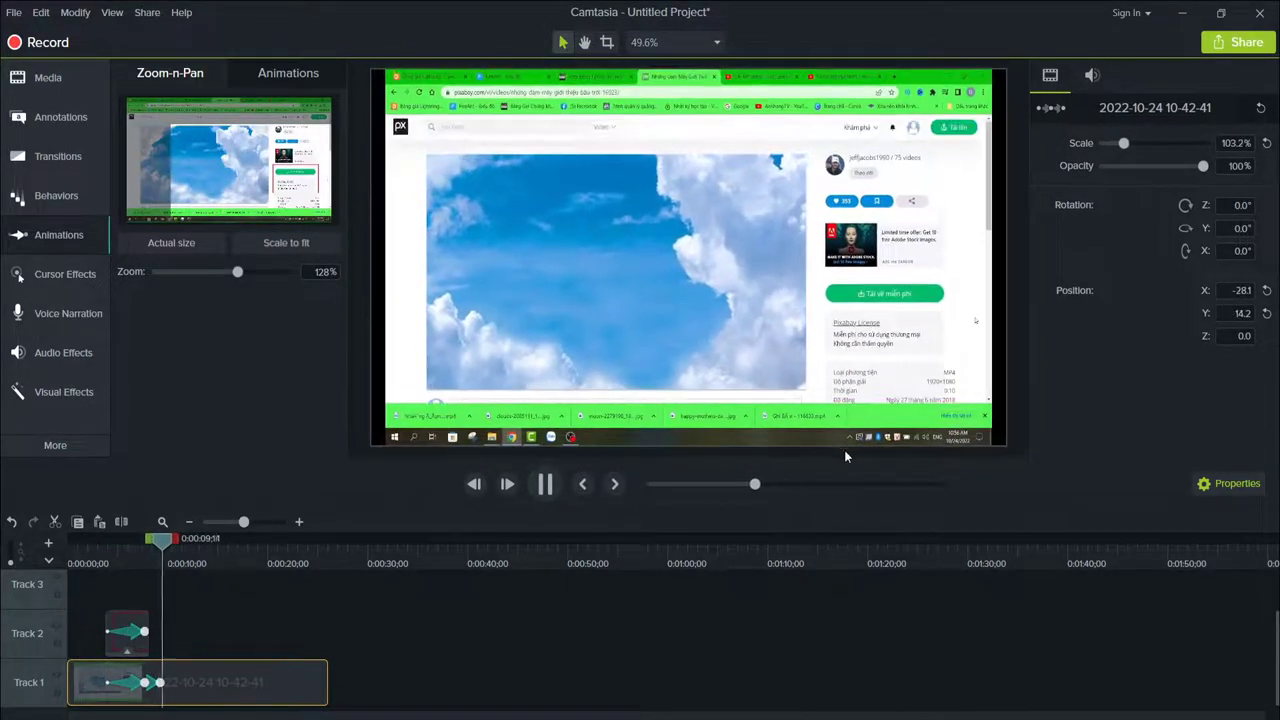
Lengthen the zoom-out animation on Track 1 so it ends at 0:00:10;25, and preview the slower transition.
click(158, 682)
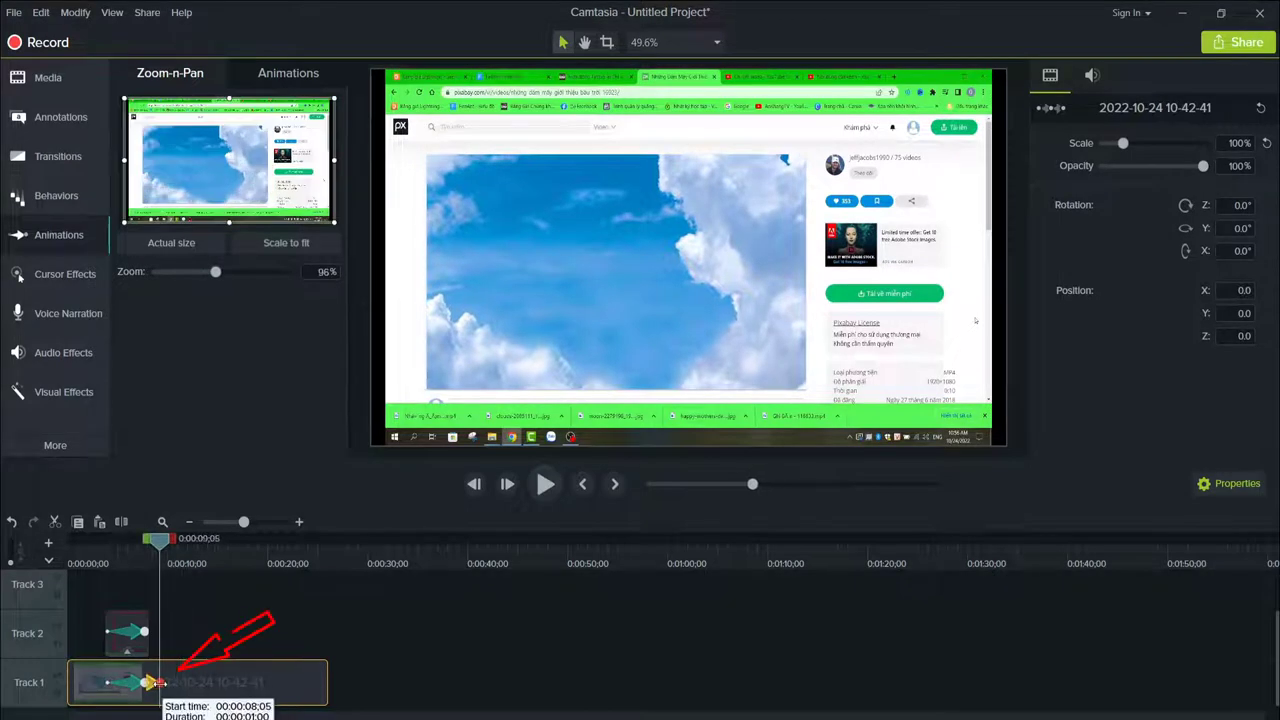
drag(160, 682, 176, 682)
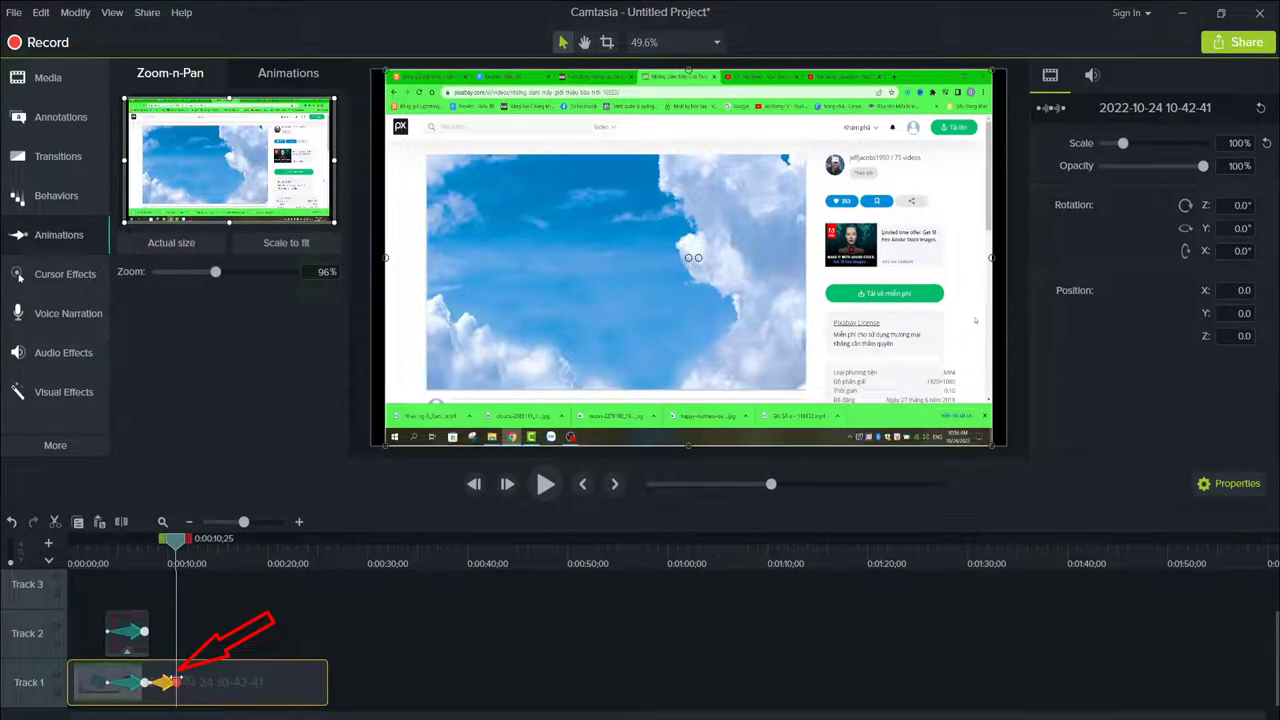
drag(180, 550, 121, 548)
click(545, 484)
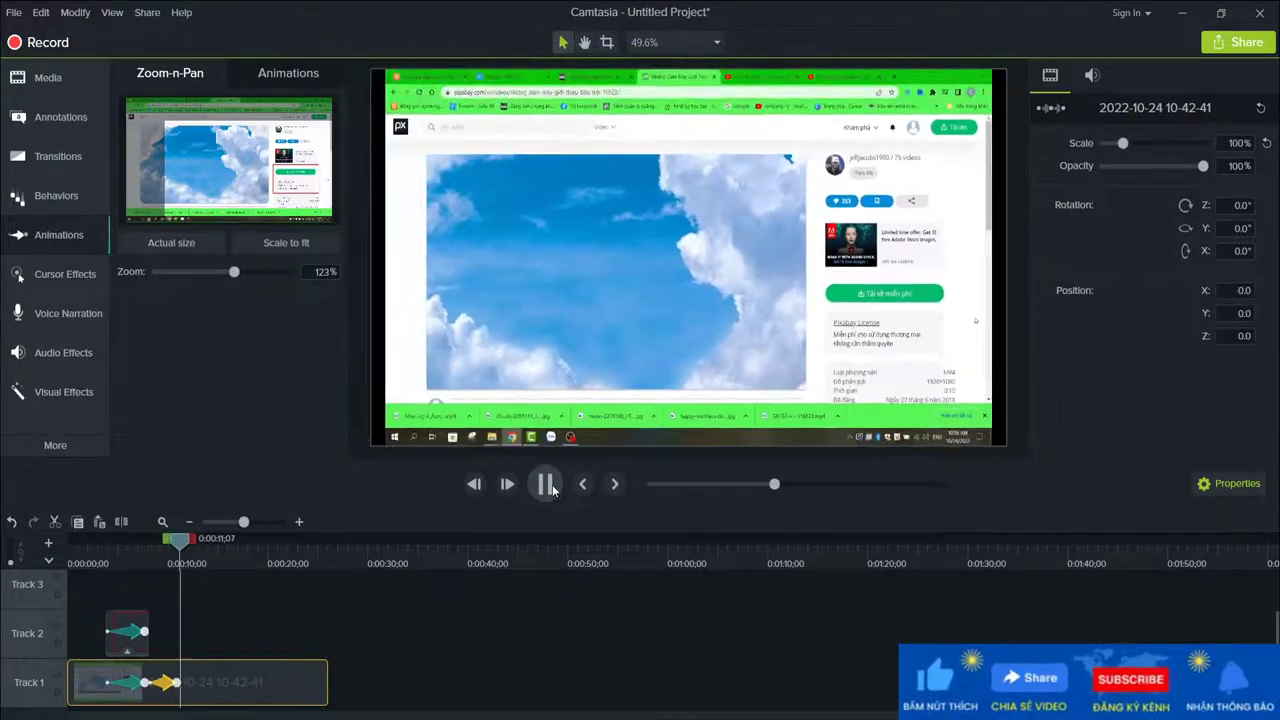
click(545, 484)
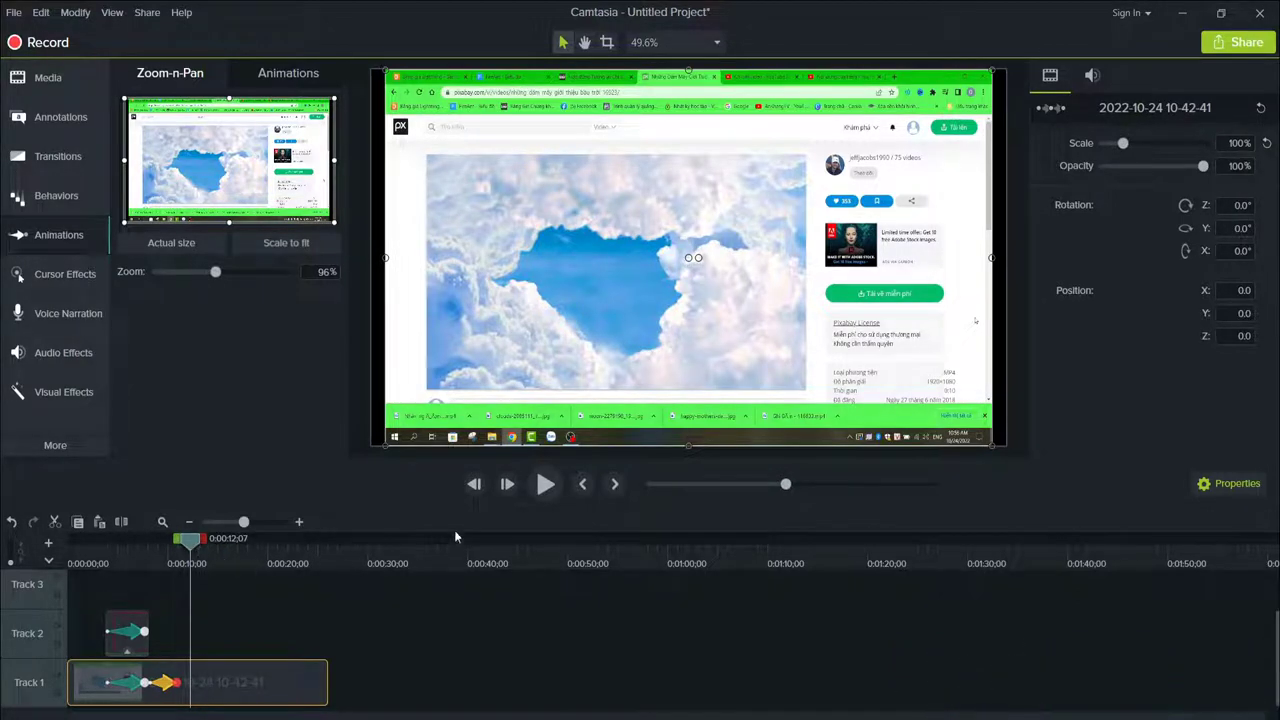
Add a Pixelate annotation at 0:00:13;24 over the download button and license box, and scale it to 96.2%.
click(49, 128)
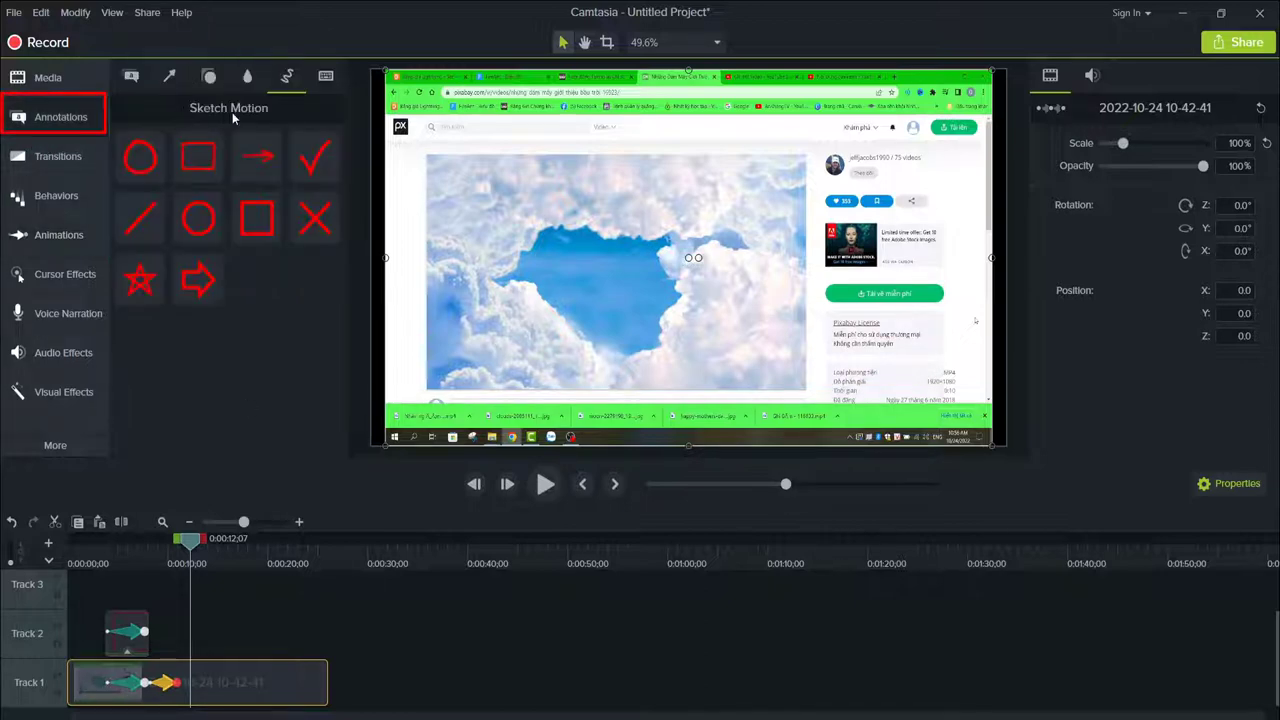
click(250, 86)
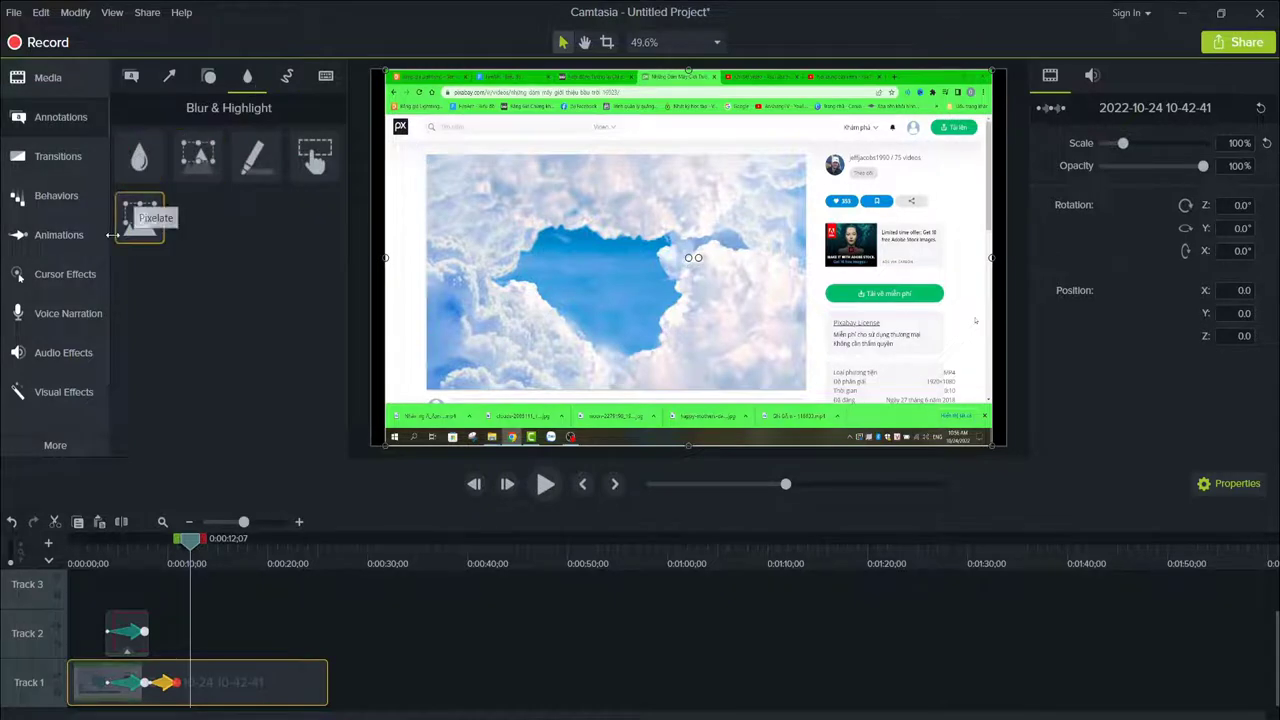
mouse_move(140, 165)
mouse_down()
mouse_move(360, 160)
mouse_move(885, 295)
mouse_move(894, 348)
mouse_move(893, 333)
mouse_up()
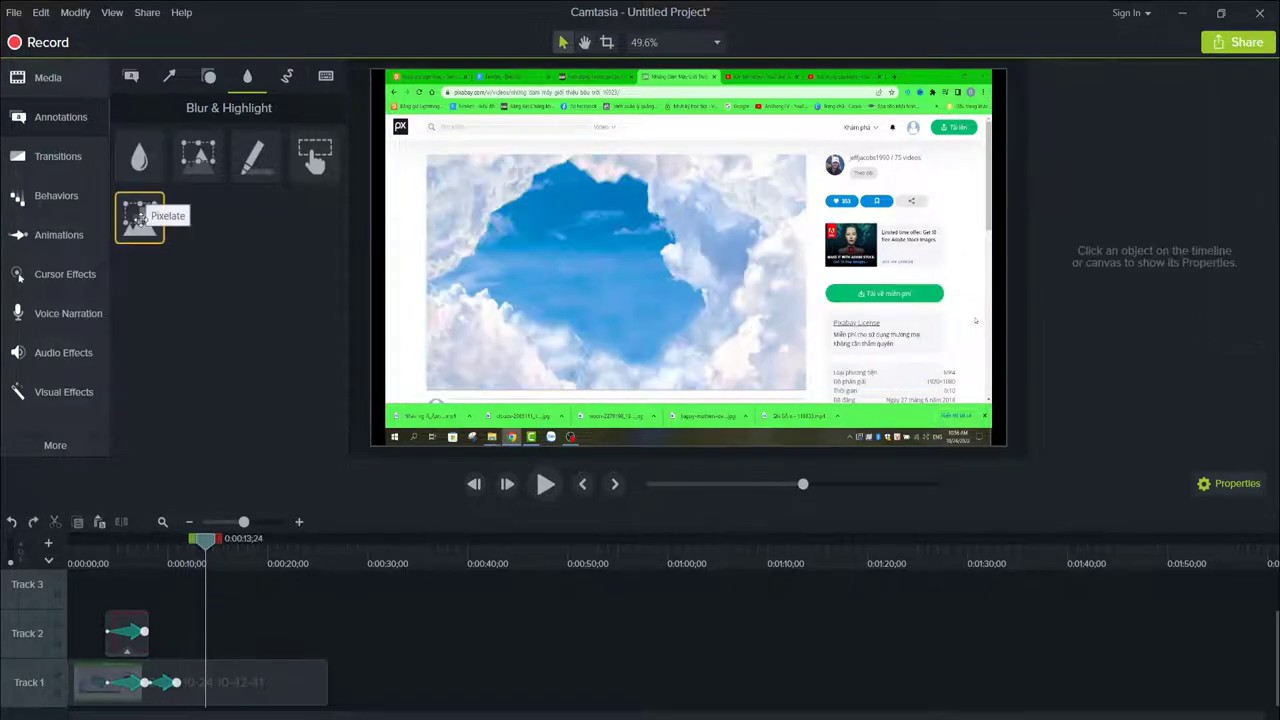
mouse_move(140, 216)
mouse_down()
mouse_move(860, 305)
mouse_move(890, 333)
mouse_up()
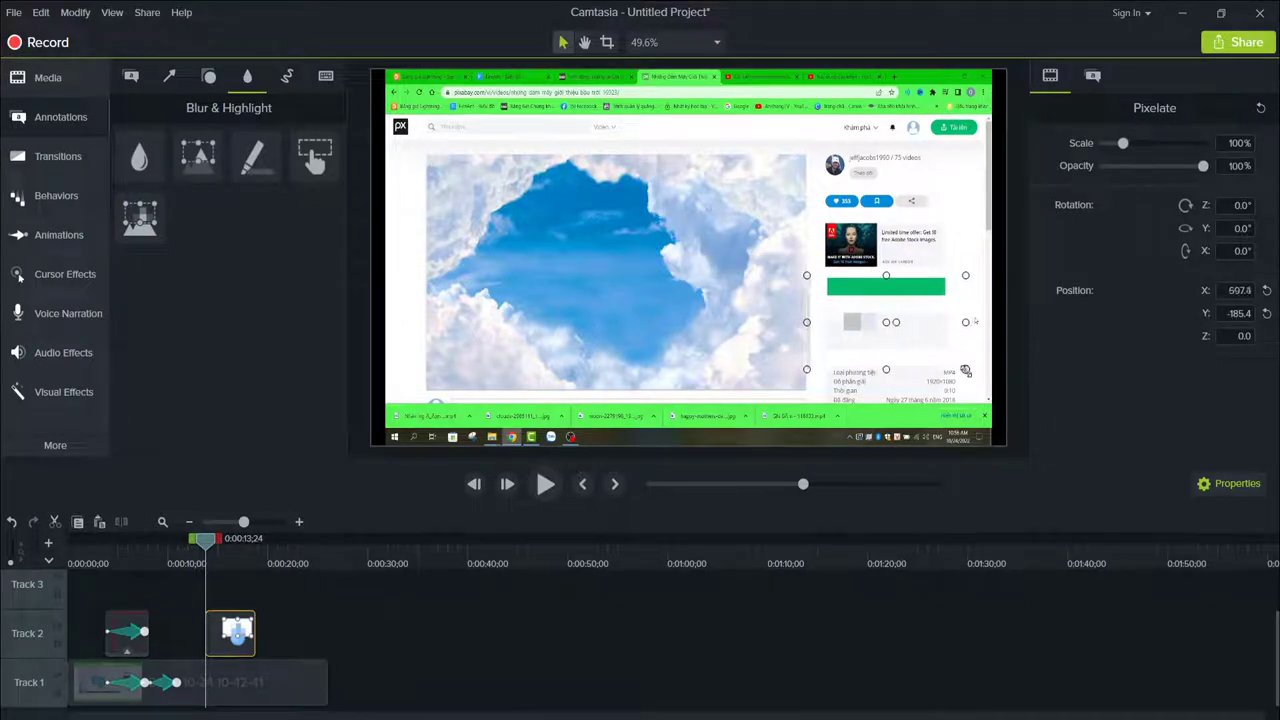
mouse_move(965, 370)
mouse_down()
mouse_move(915, 336)
mouse_move(949, 337)
mouse_move(959, 359)
mouse_up()
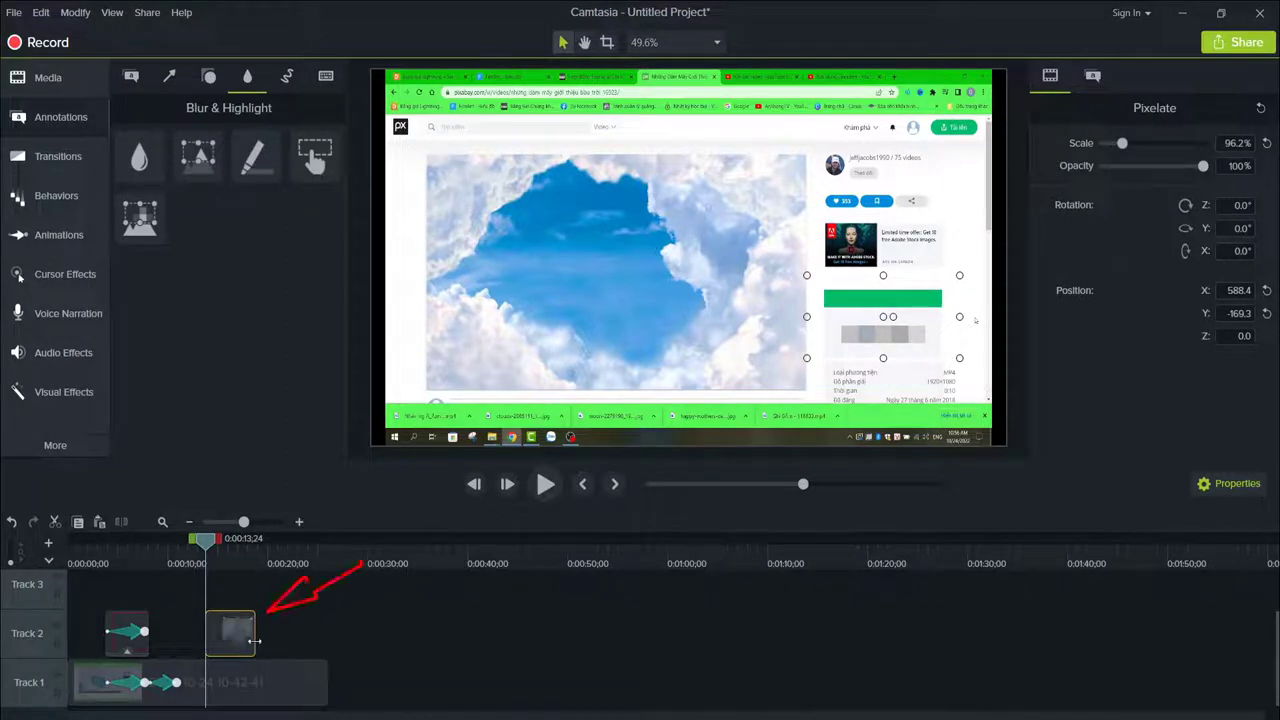
Adjust the Pixelate clip's duration on Track 2 so it ends together with the recording on Track 1.
mouse_move(256, 641)
mouse_down()
mouse_move(224, 641)
mouse_move(254, 641)
mouse_move(241, 643)
mouse_up()
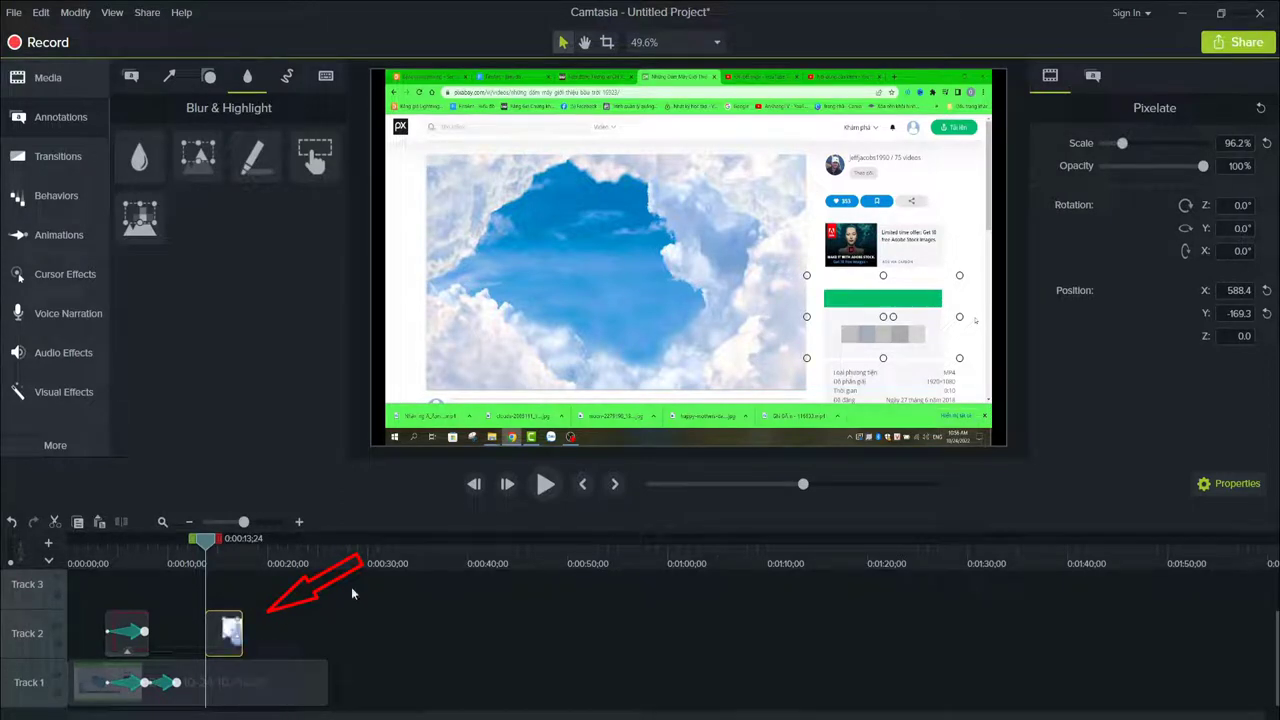
click(549, 489)
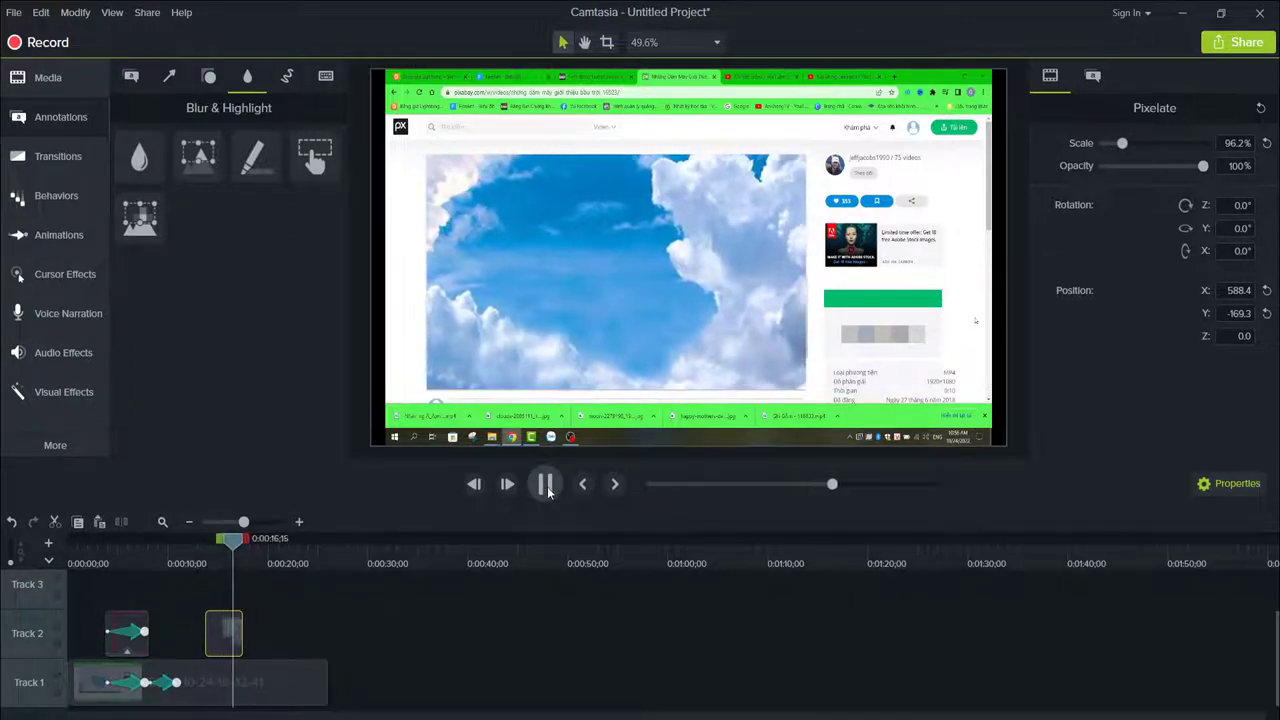
click(270, 587)
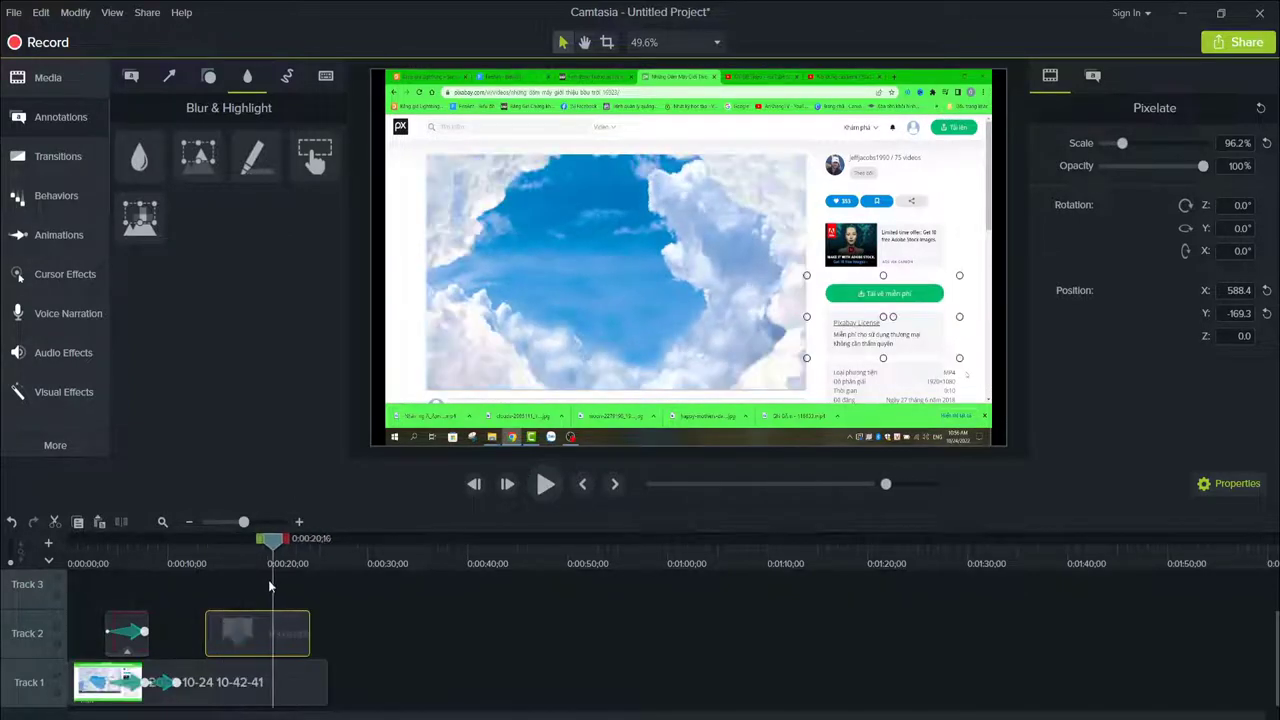
drag(309, 639, 327, 636)
Play the timeline from the beginning and scrub through the rectangle and Pixelate segments to review the effects.
drag(266, 568, 173, 584)
drag(208, 584, 67, 594)
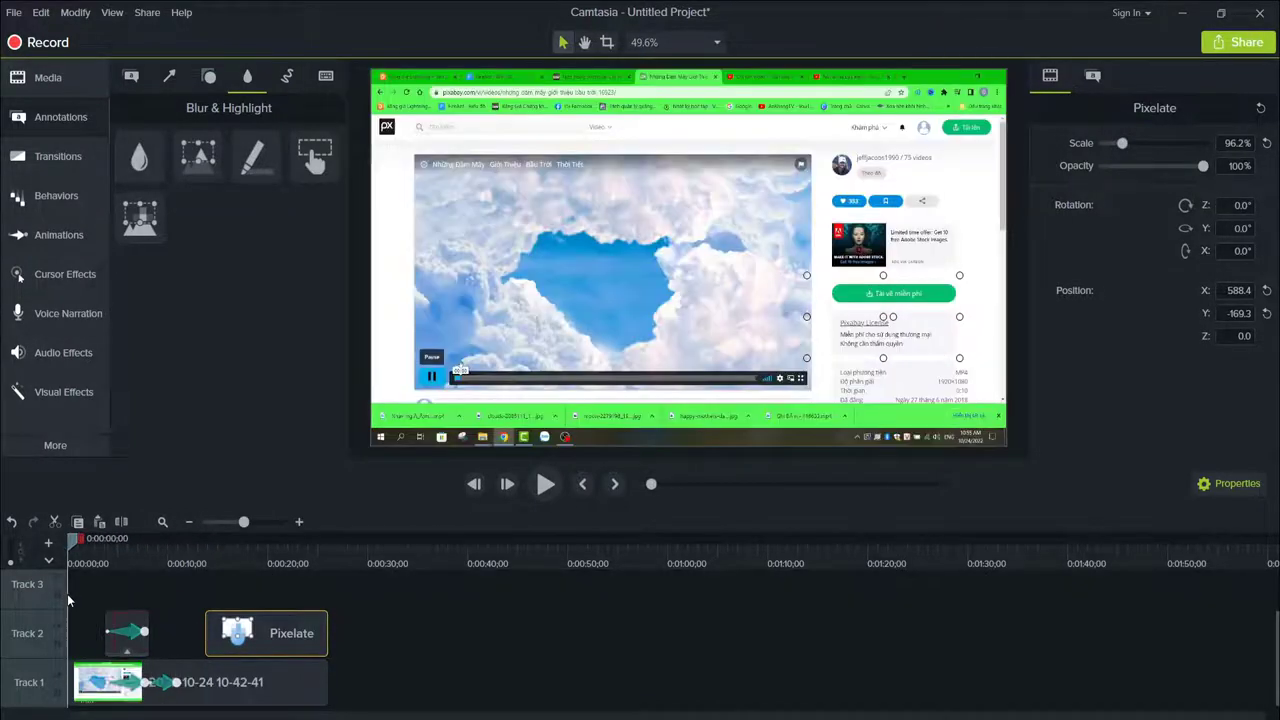
click(539, 491)
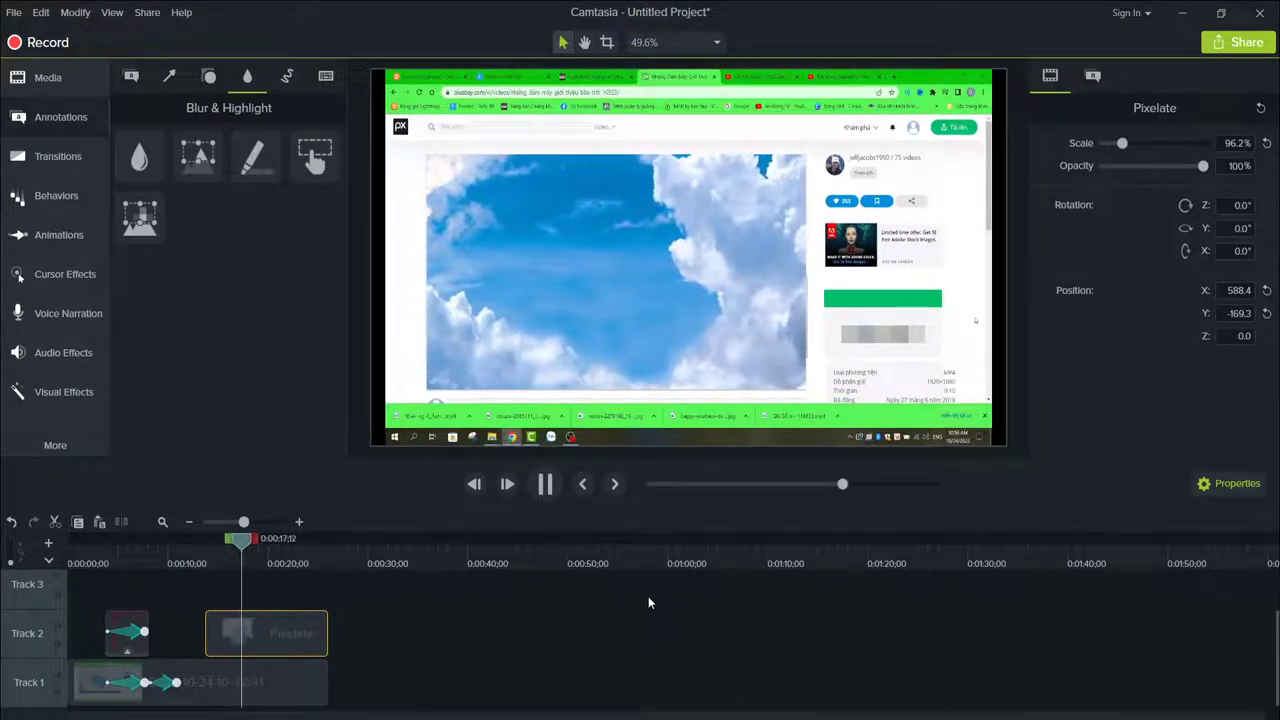
click(110, 645)
mouse_move(109, 640)
mouse_down()
mouse_move(77, 642)
mouse_move(127, 648)
mouse_up()
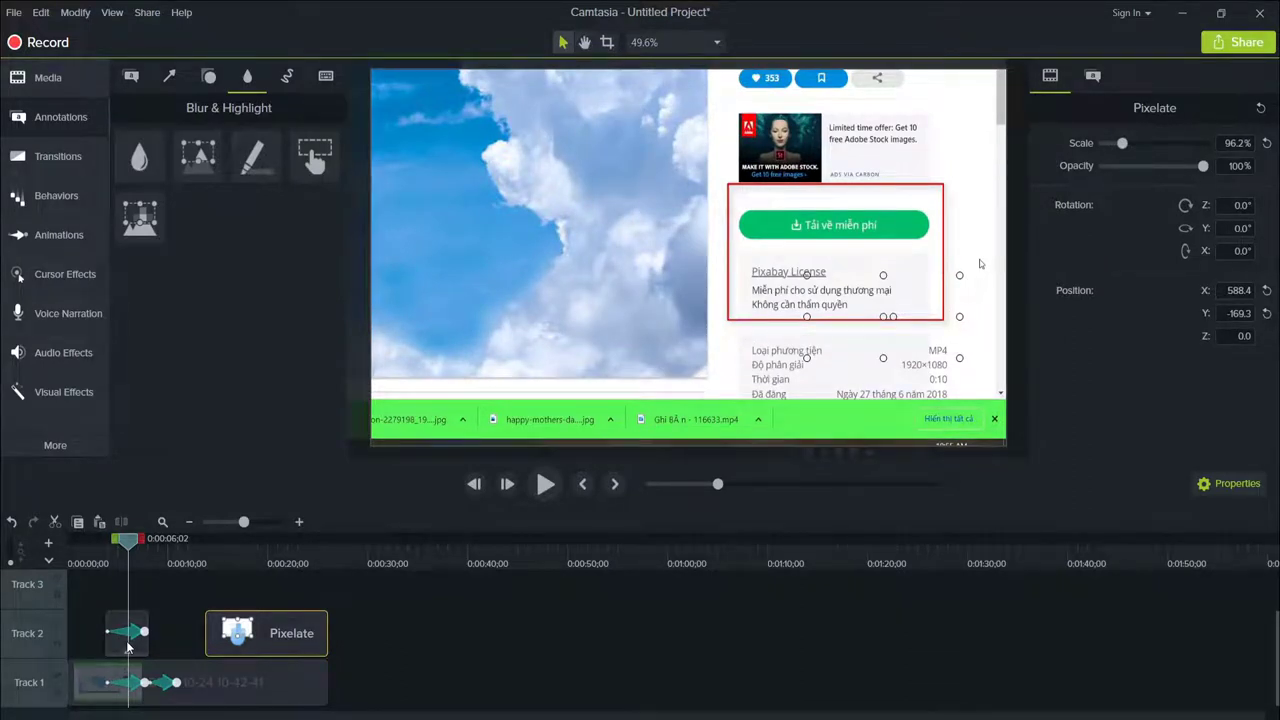
drag(127, 648, 212, 647)
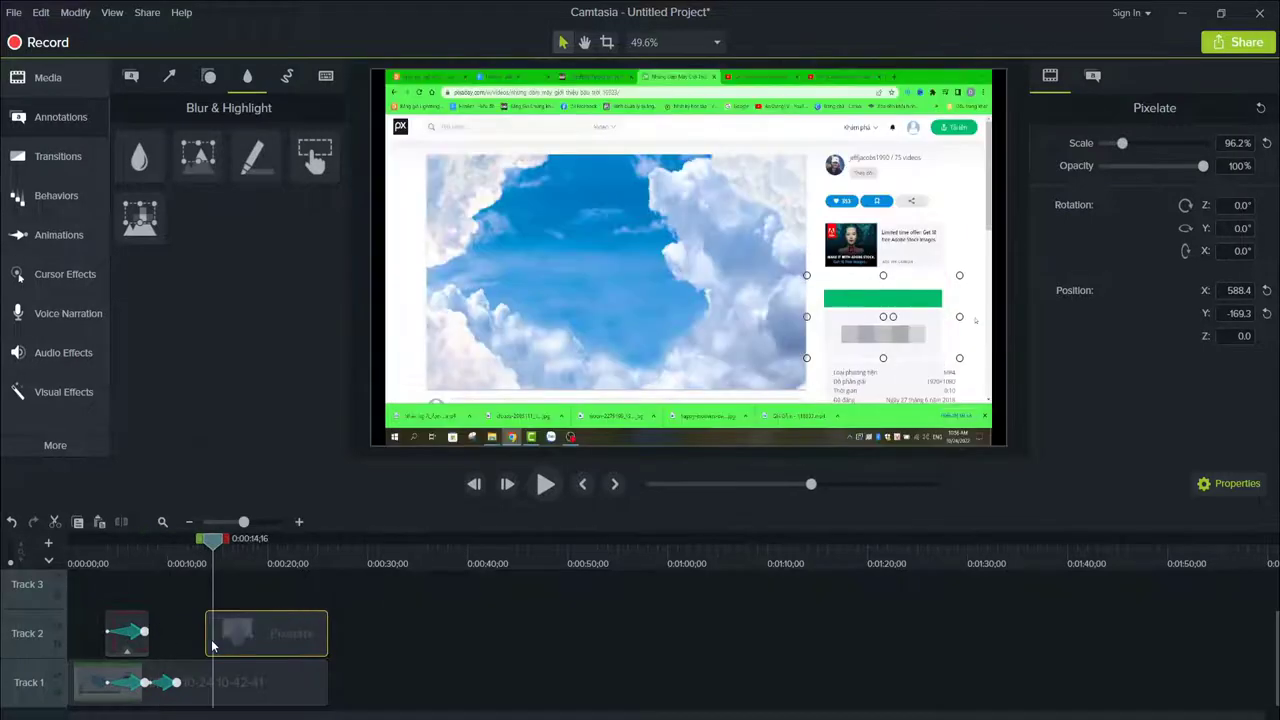